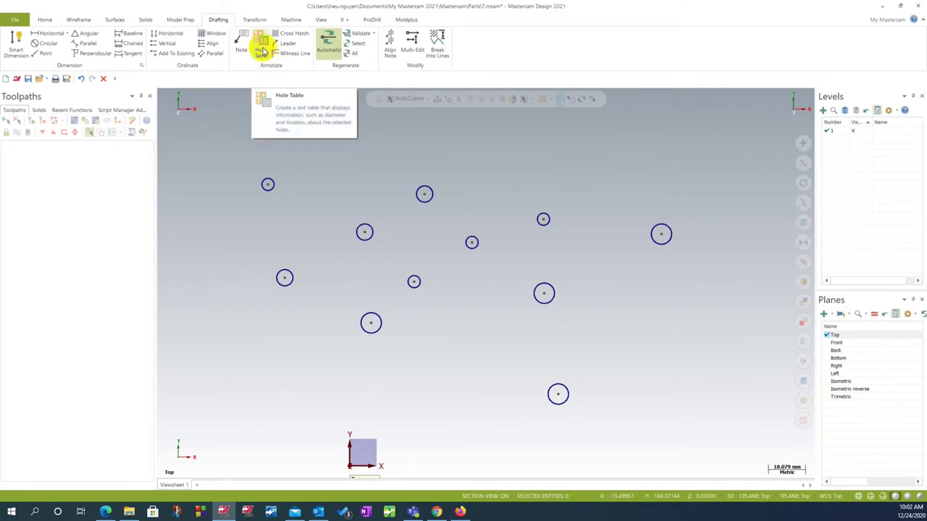
- Create a hole table from all the circles in the drawing and place it beside the hole pattern
left_click(262, 50)
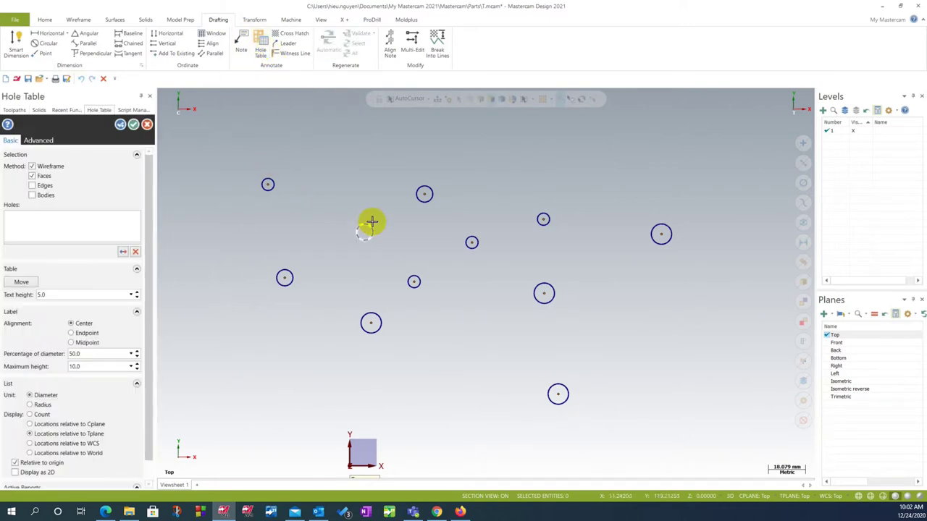
scroll(386, 177, "down", 1)
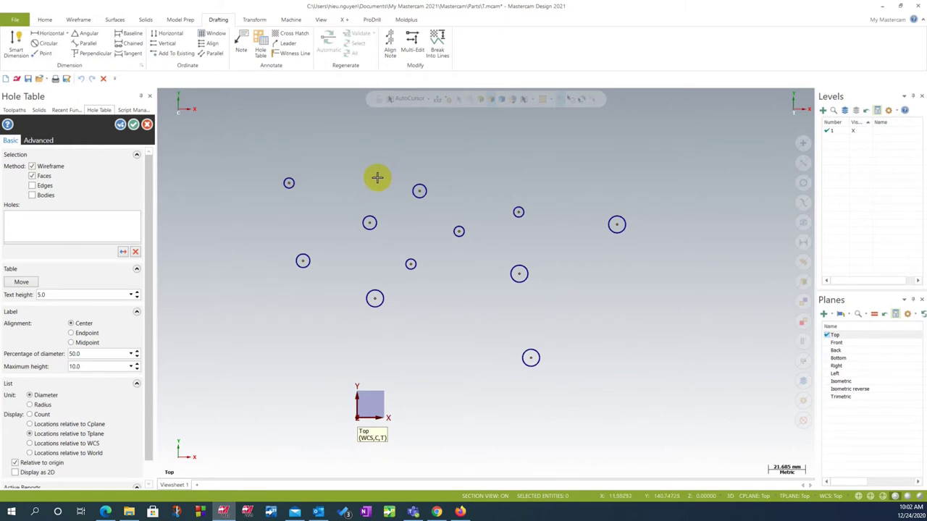
scroll(374, 178, "up", 1)
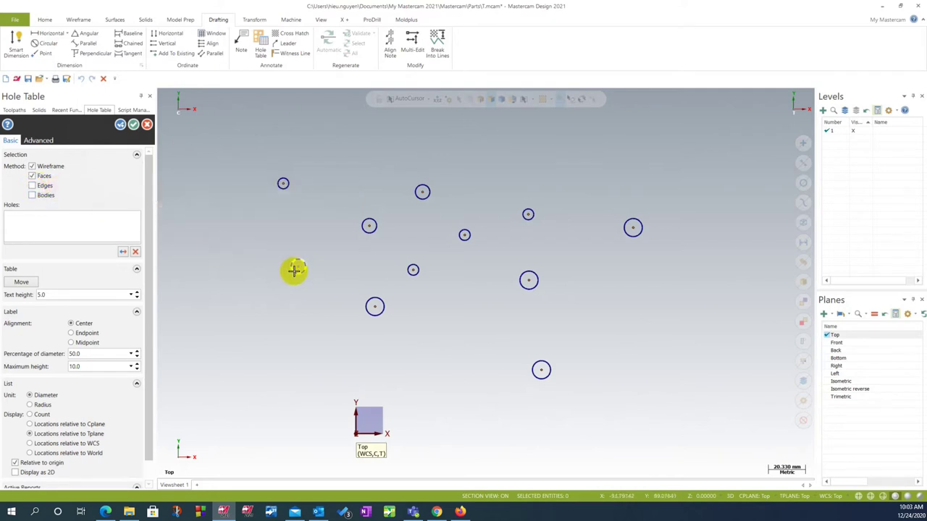
scroll(274, 253, "down", 1)
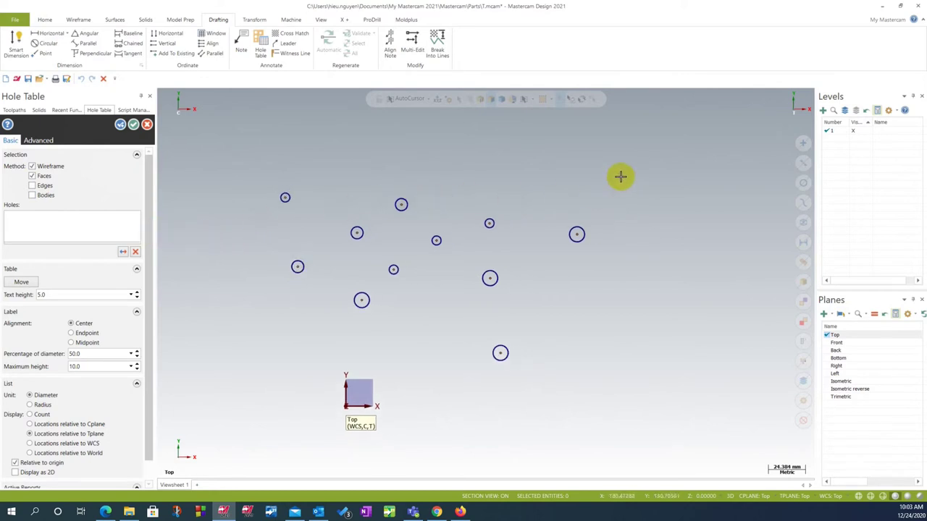
left_click_drag(628, 164, 240, 378)
scroll(232, 289, "down", 1)
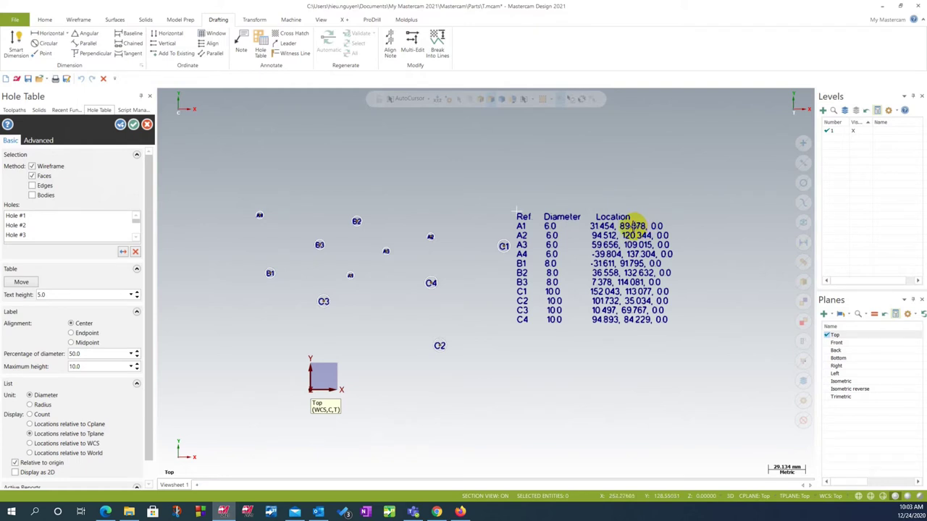
- Compare the reference labels on the holes with the diameters and locations listed in the hole table
scroll(522, 221, "up", 1)
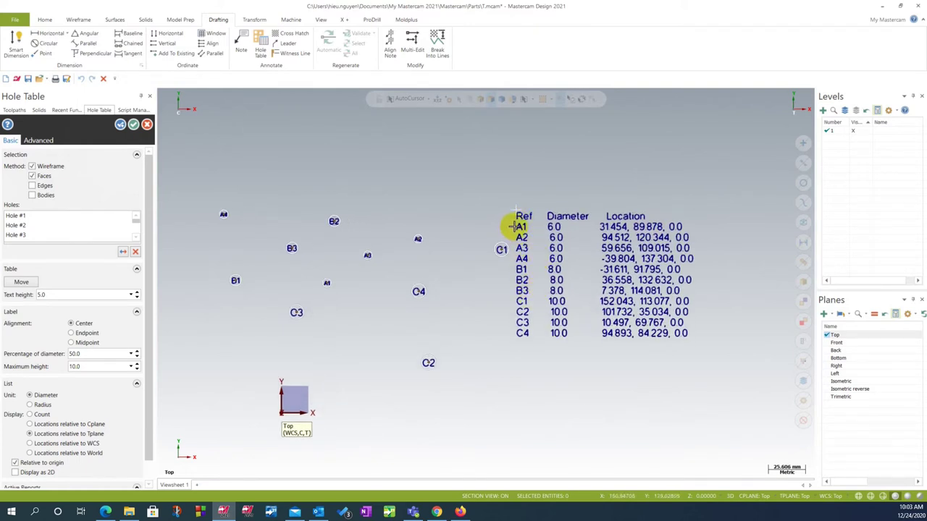
scroll(517, 225, "up", 1)
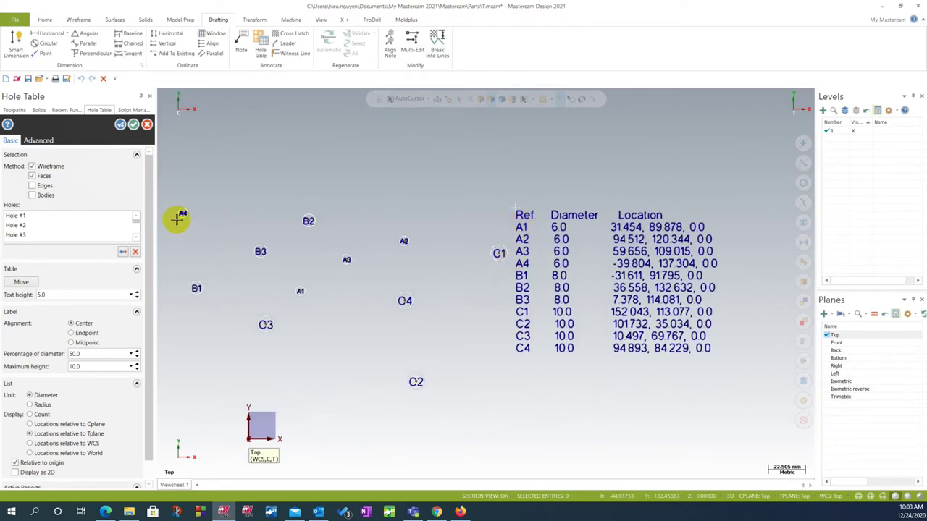
scroll(178, 217, "up", 1)
scroll(182, 213, "up", 1)
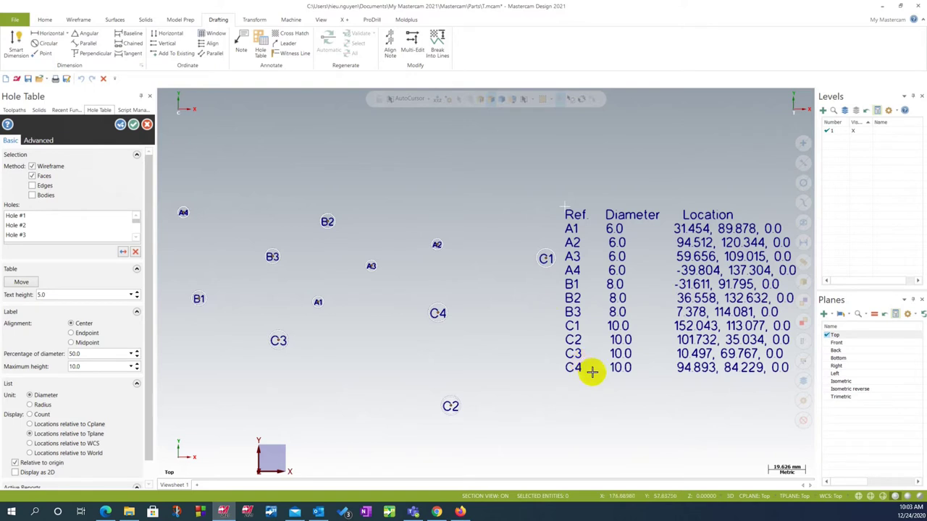
scroll(595, 364, "down", 3)
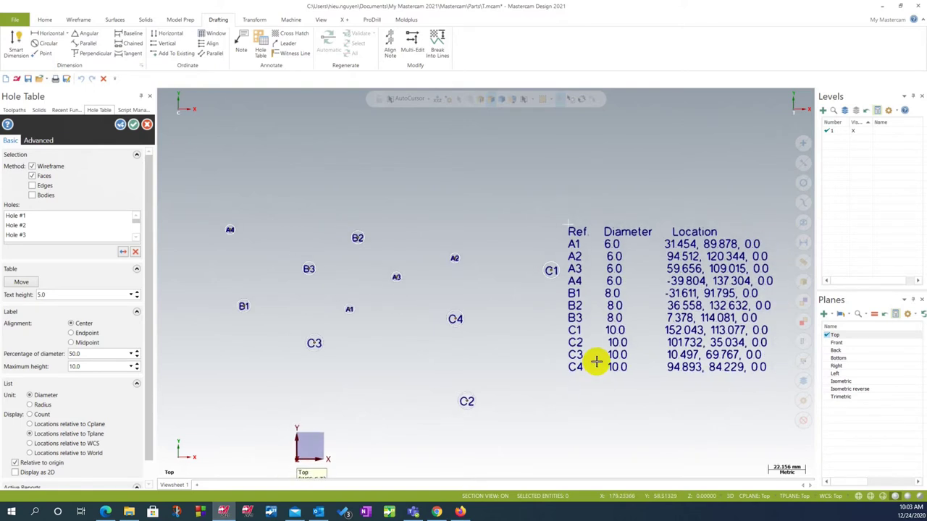
scroll(481, 328, "down", 1)
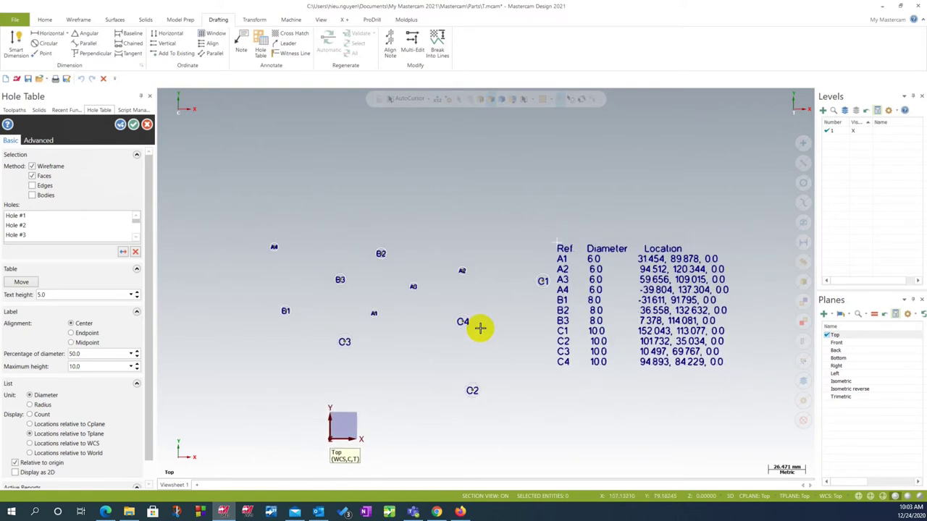
scroll(480, 328, "up", 1)
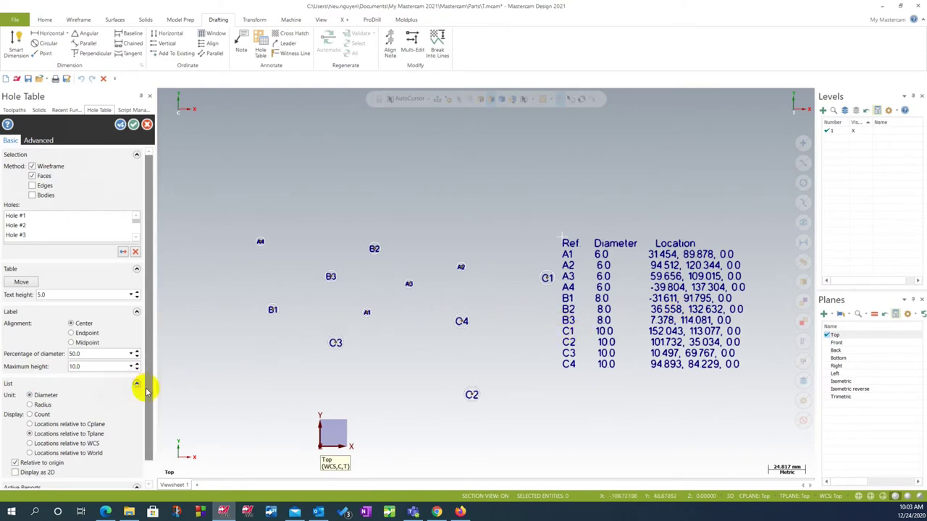
- Switch the hole table's display option to Count and examine the grouped hole list
left_click(35, 417)
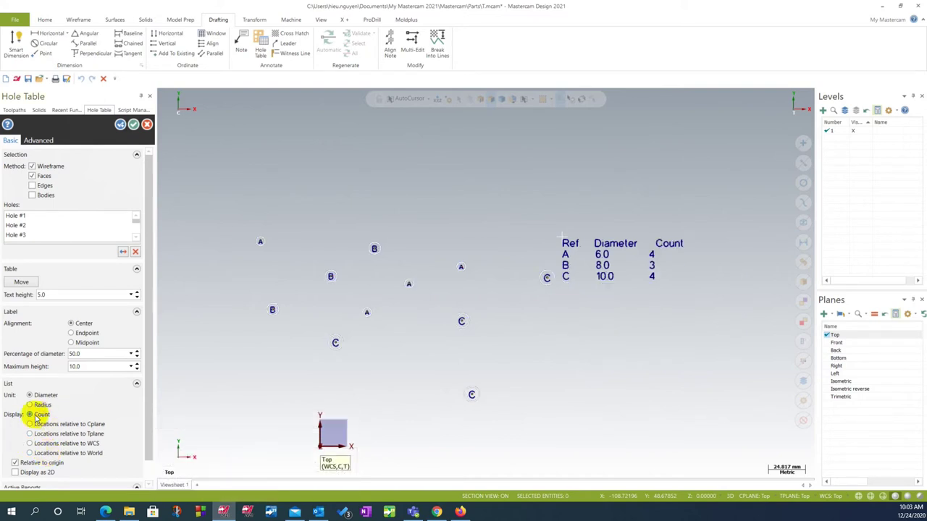
scroll(670, 243, "up", 1)
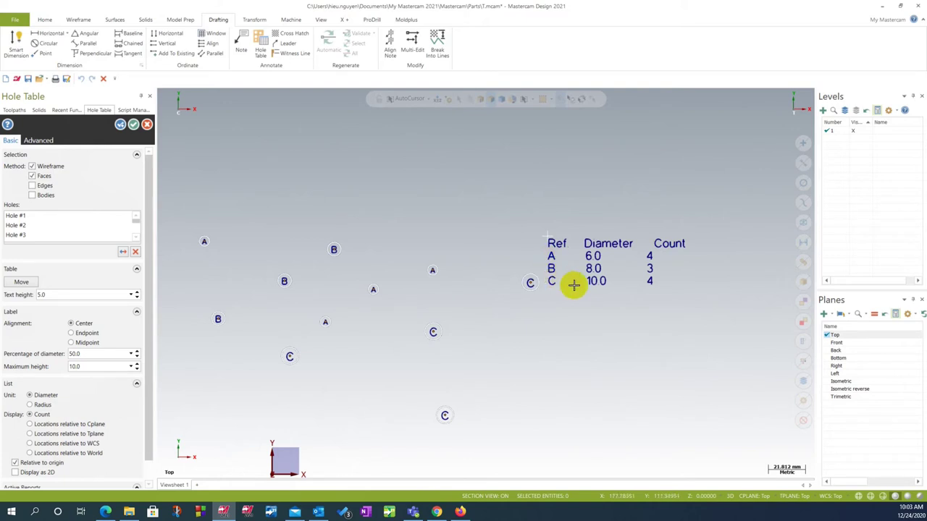
scroll(594, 263, "up", 1)
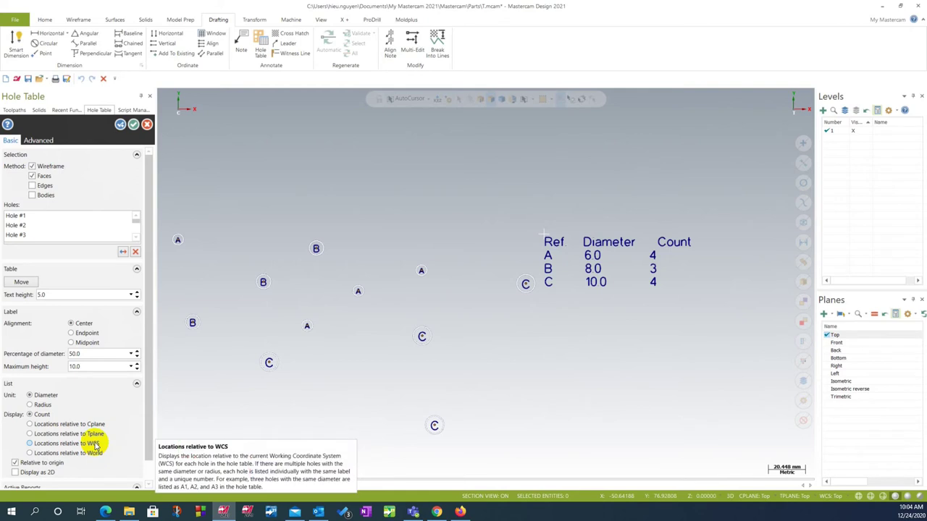
scroll(298, 351, "down", 1)
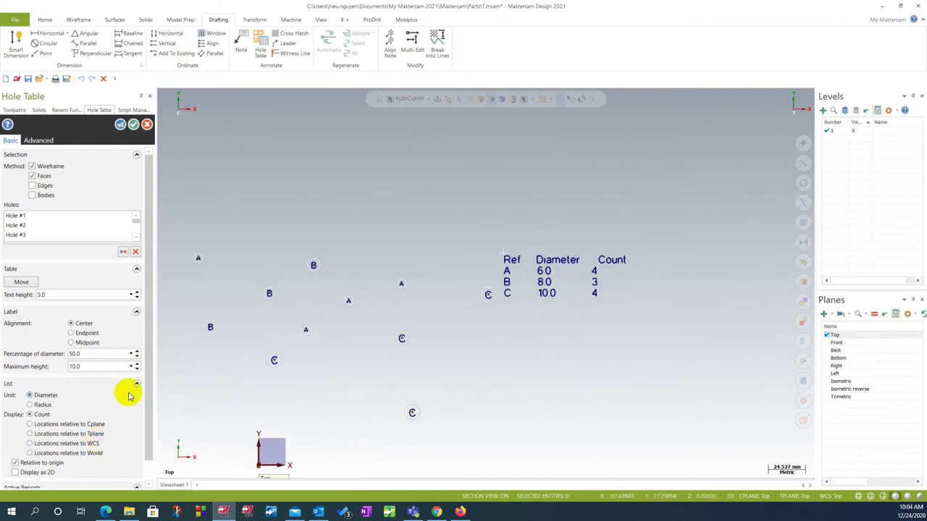
- Try listing the hole sizes by Radius, return the unit to Diameter, and review the remaining list options
left_click(33, 407)
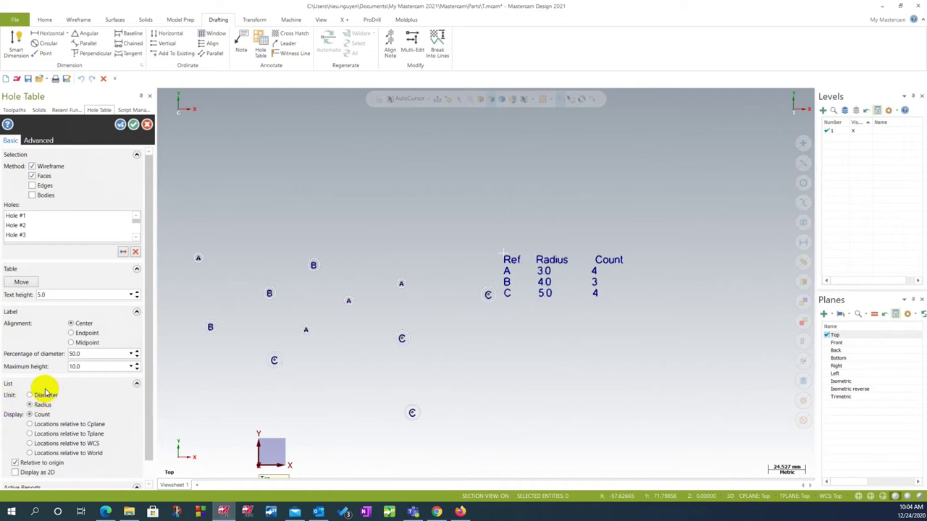
left_click(43, 397)
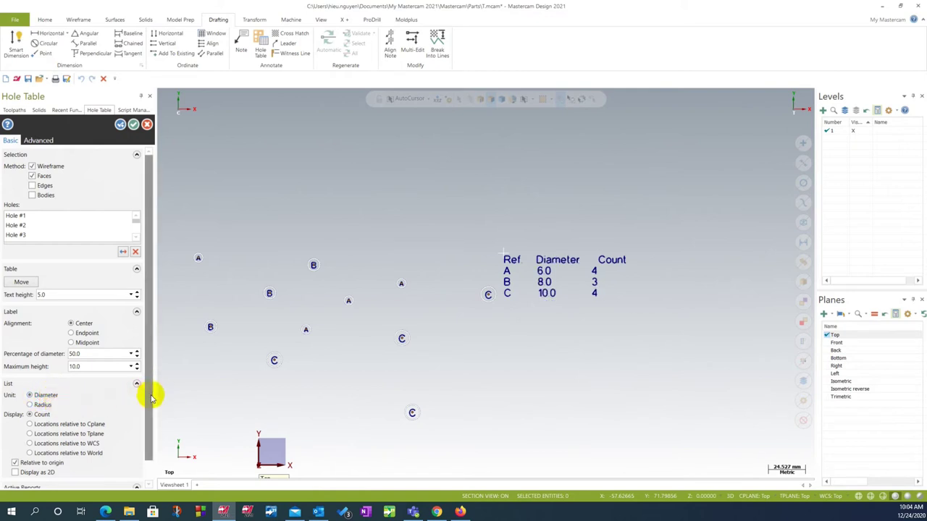
left_click_drag(145, 409, 145, 433)
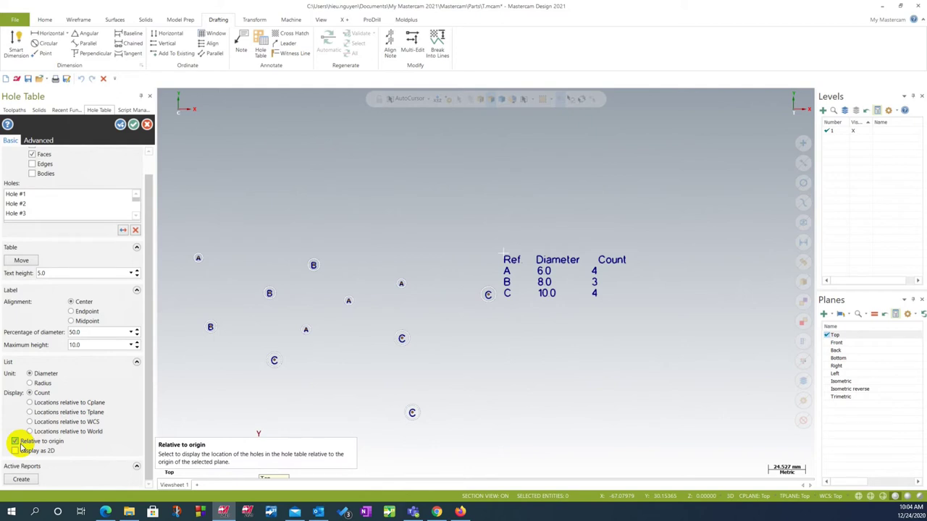
scroll(384, 297, "down", 3)
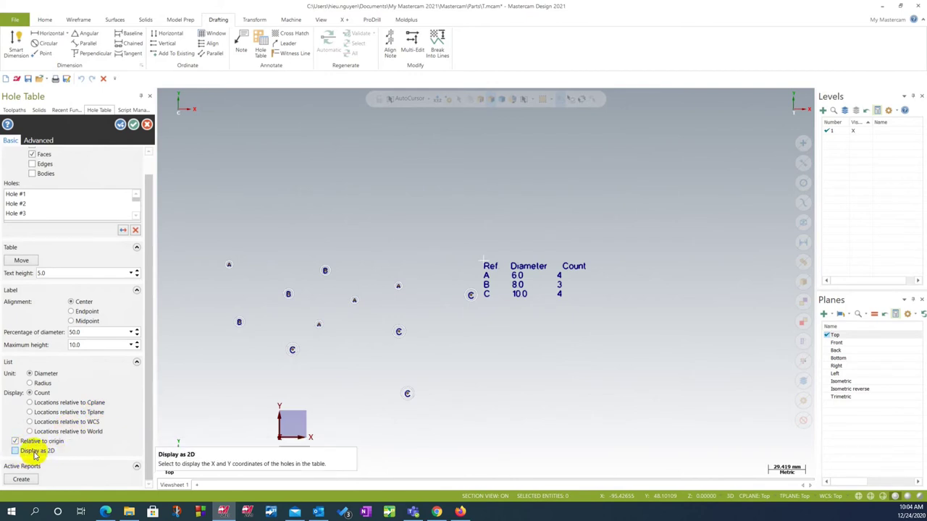
- Display the hole locations relative to Cplane, trying the Display as 2D option and switching it back off
left_click(30, 402)
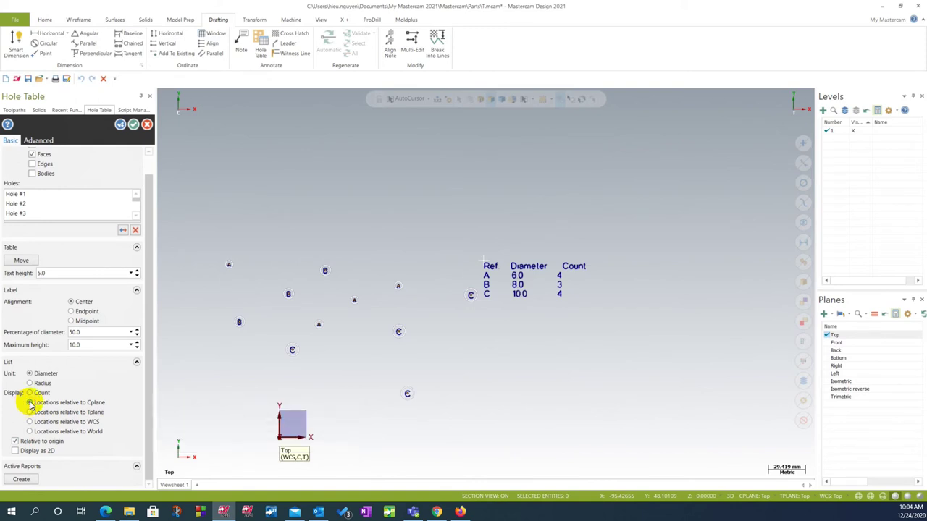
scroll(619, 290, "up", 1)
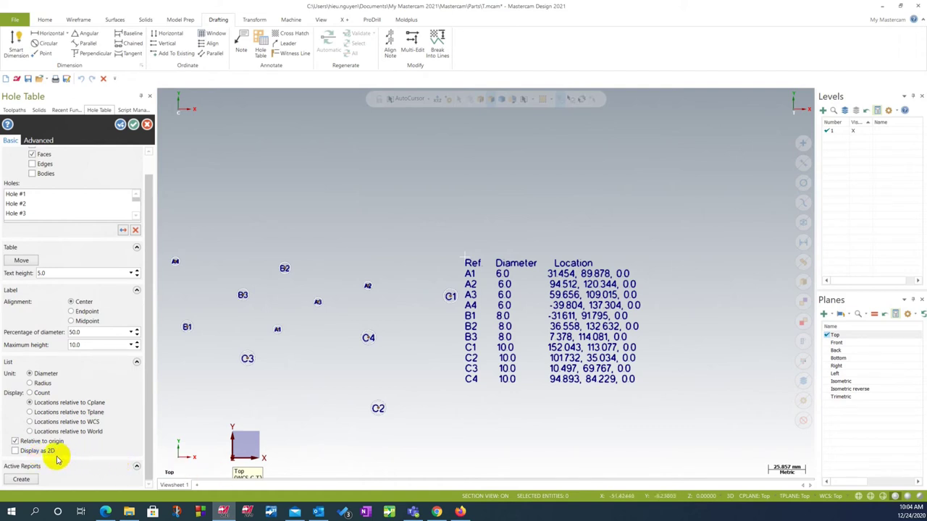
left_click(15, 451)
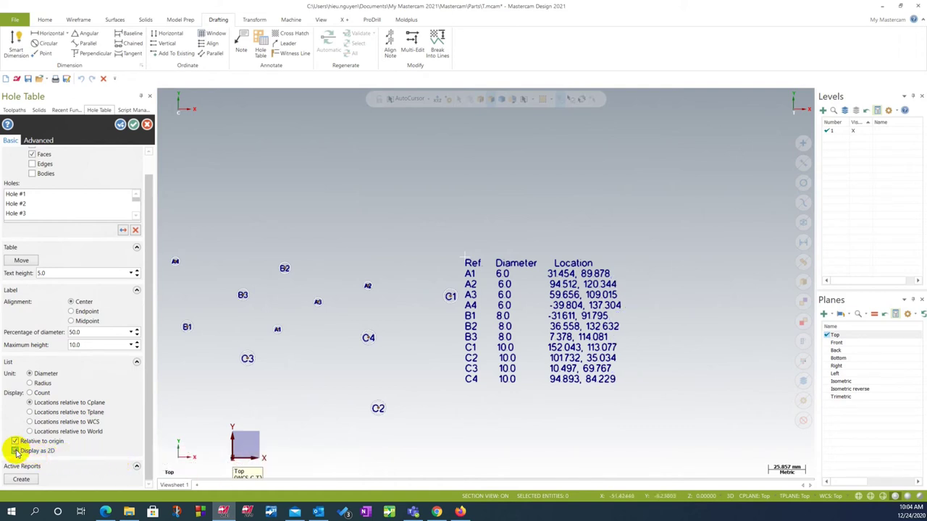
left_click(15, 451)
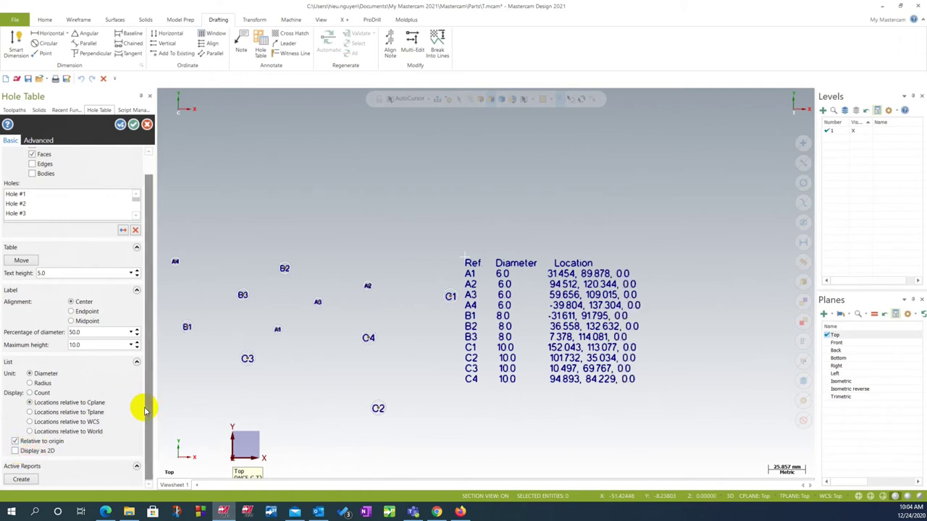
- Create the hole table's Active Report, review its hole diameters and locations at full-screen size, and close the report viewer
left_click(21, 479)
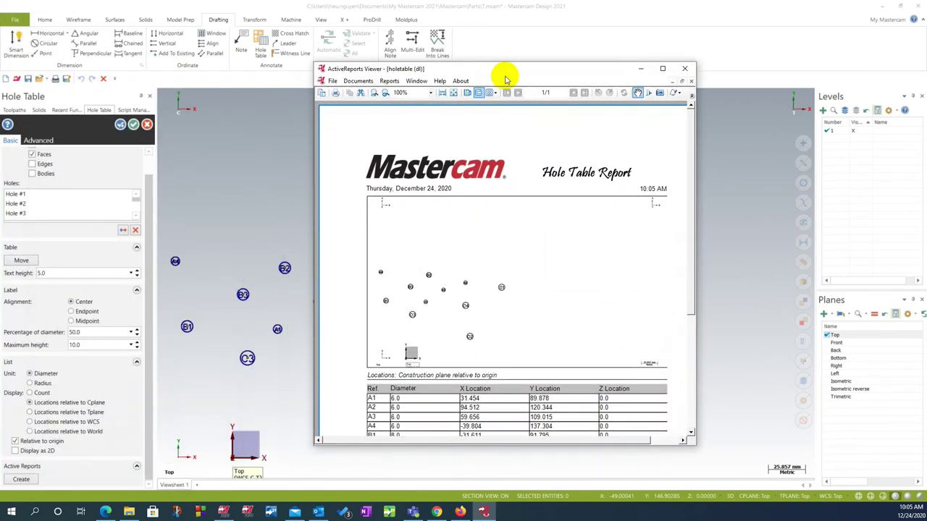
left_click_drag(499, 73, 472, 3)
scroll(491, 255, "down", 1)
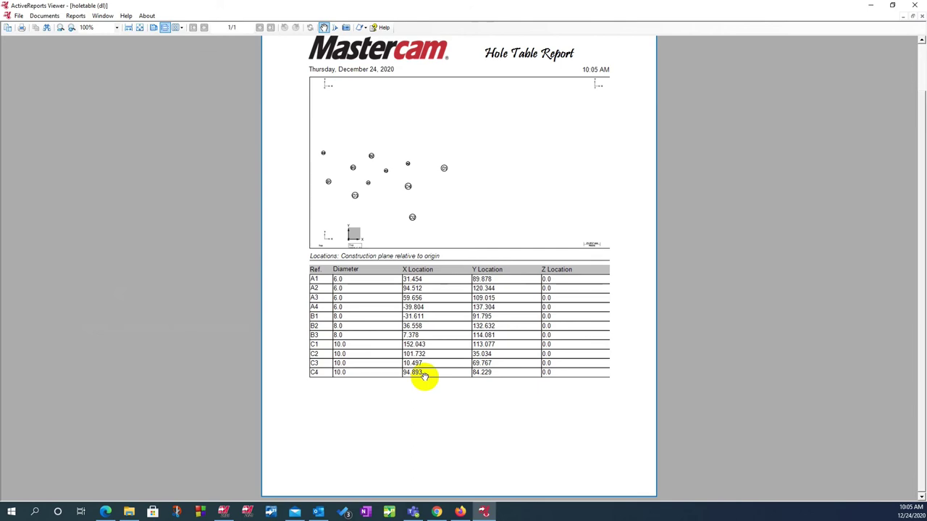
left_click(914, 9)
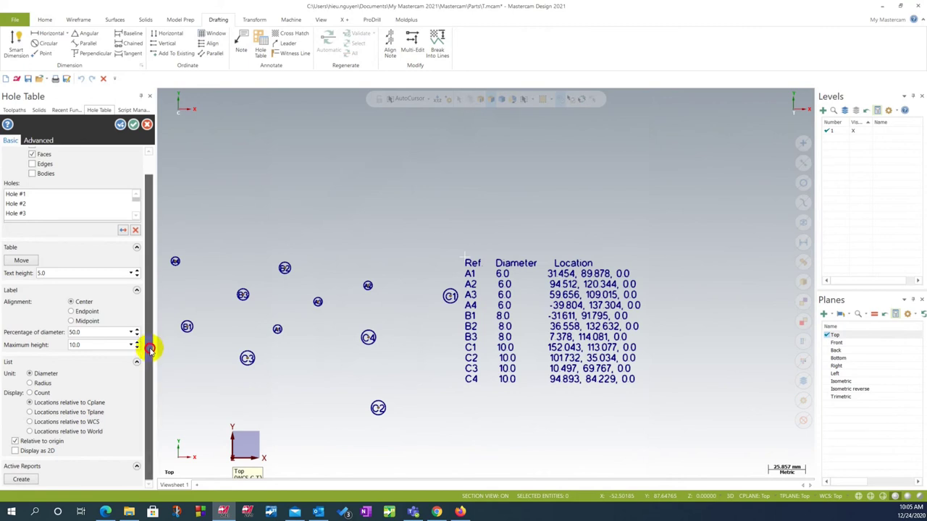
- Check the table's text height setting against the lettering in the hole table
left_click_drag(147, 352, 149, 326)
left_click_drag(146, 314, 137, 338)
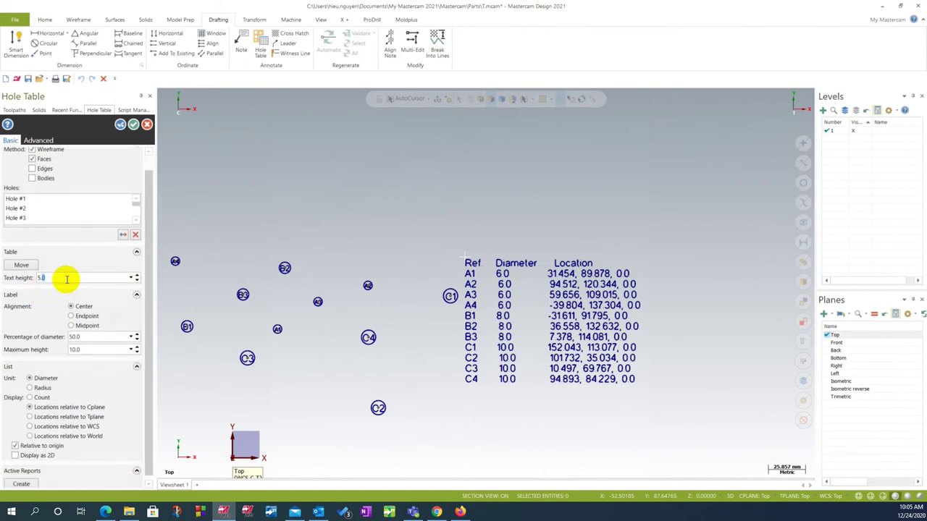
scroll(623, 302, "up", 2)
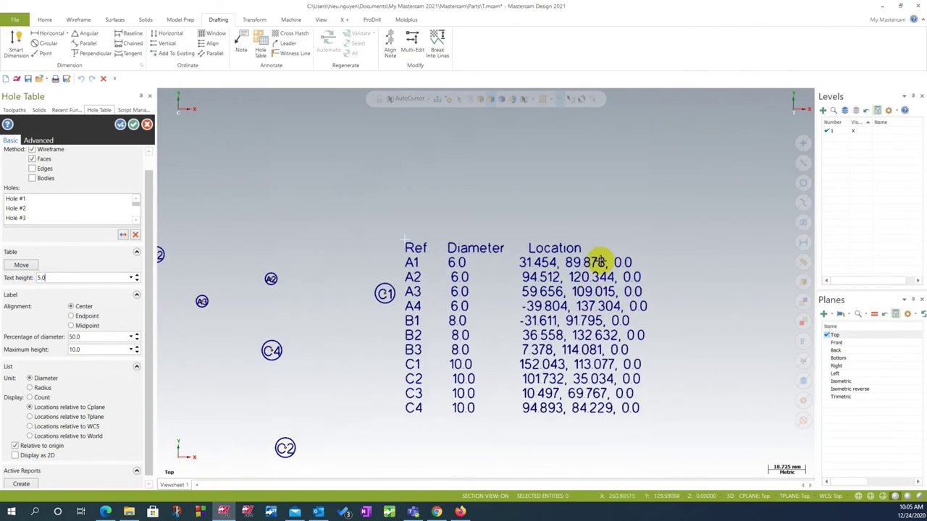
scroll(635, 335, "down", 2)
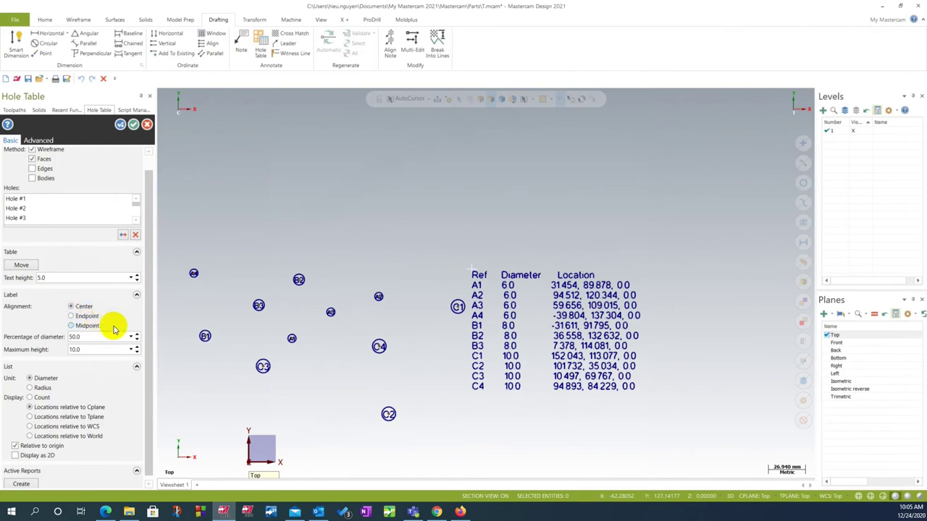
- Try the Endpoint alignment for the hole labels and return the alignment to Center
scroll(464, 304, "up", 1)
scroll(370, 320, "up", 3)
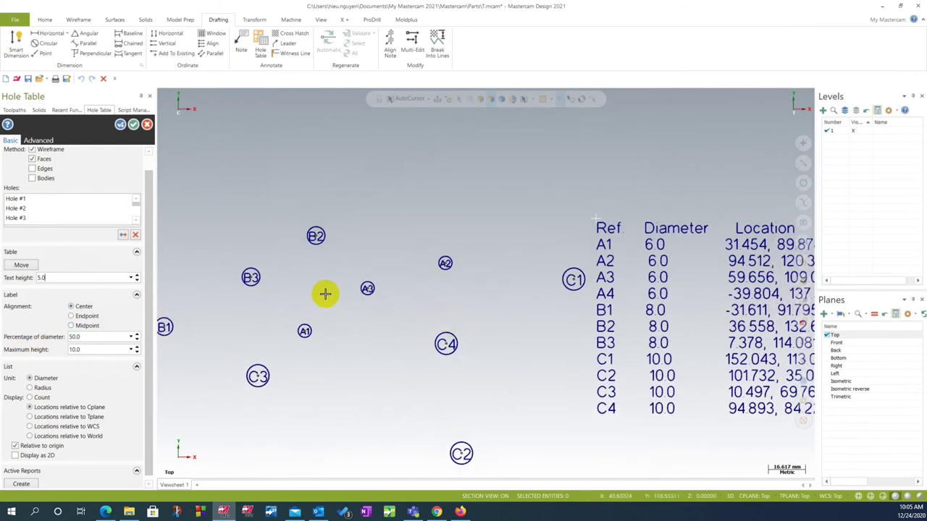
scroll(378, 269, "up", 4)
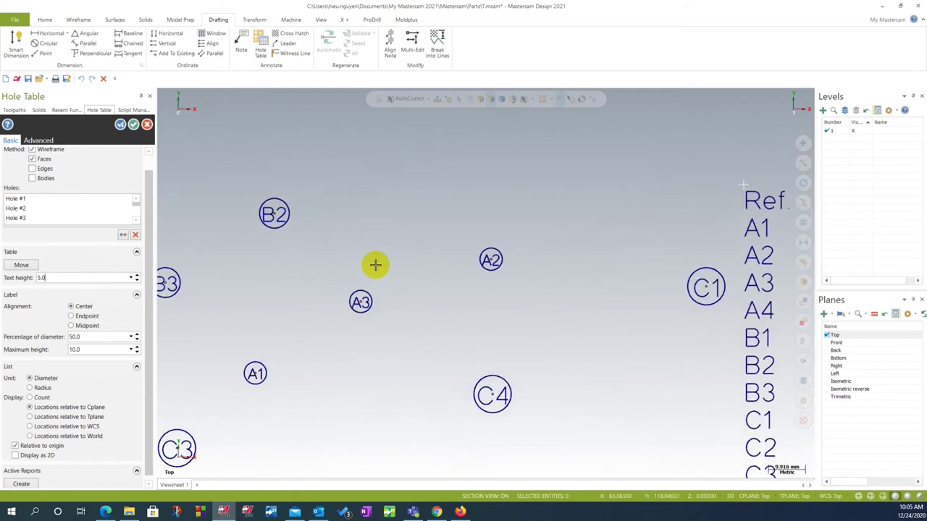
left_click(71, 316)
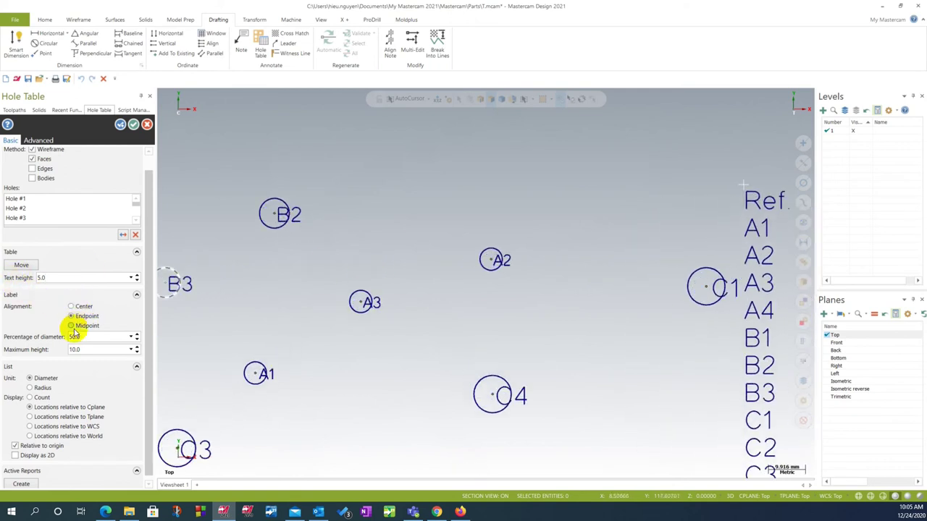
left_click(78, 326)
left_click(83, 308)
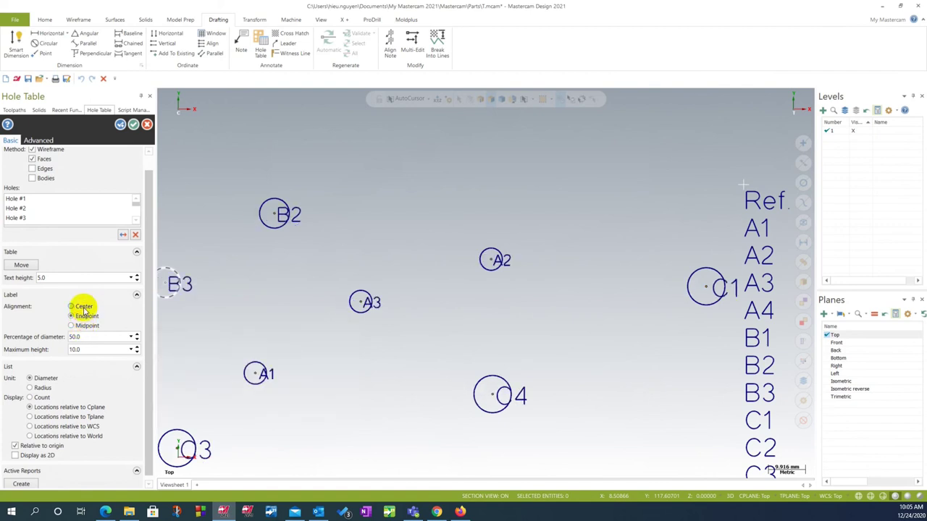
- Check the label's percentage of diameter setting against how the labels fit inside their circles
left_click(102, 337)
scroll(352, 310, "up", 3)
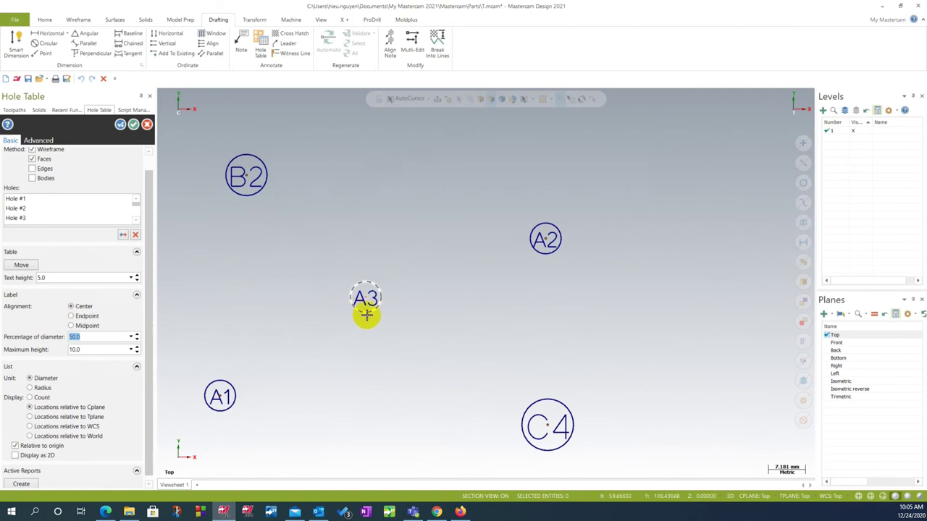
scroll(398, 275, "up", 1)
scroll(330, 303, "down", 1)
scroll(330, 303, "down", 4)
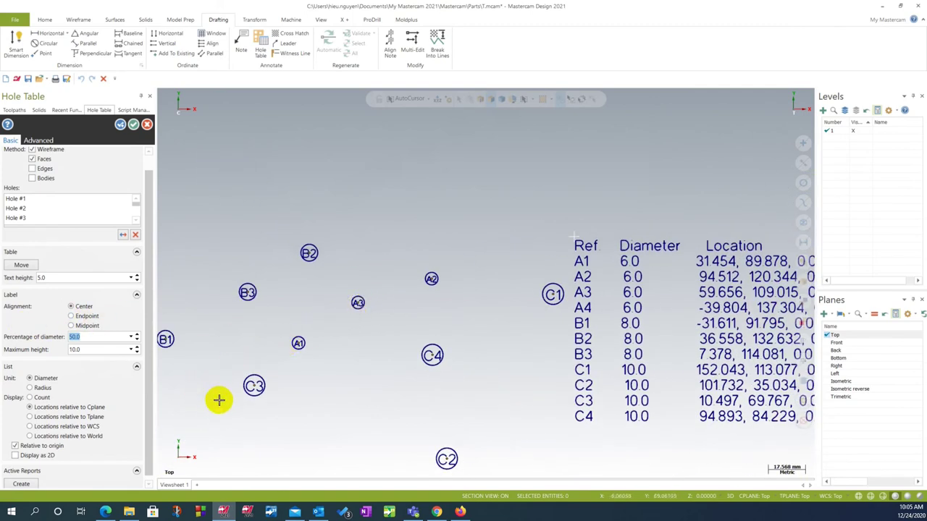
scroll(145, 399, "up", 2)
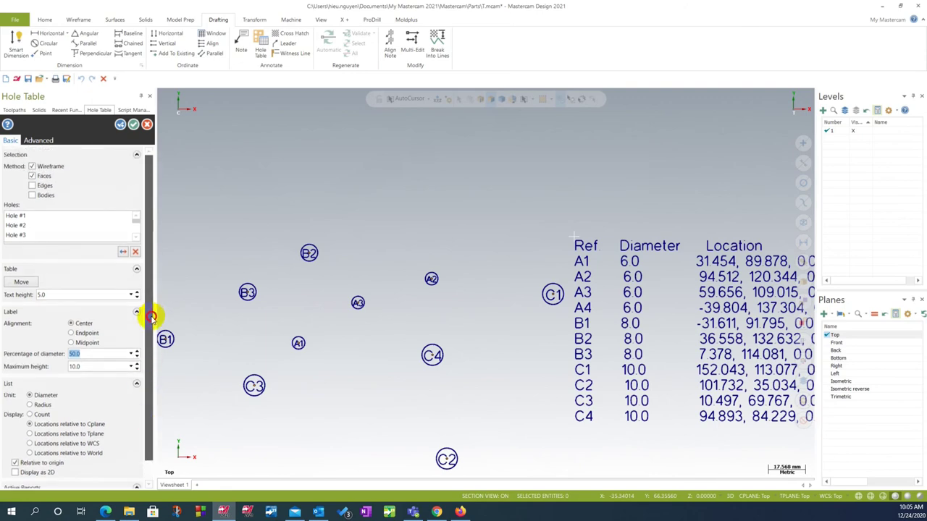
scroll(327, 294, "down", 3)
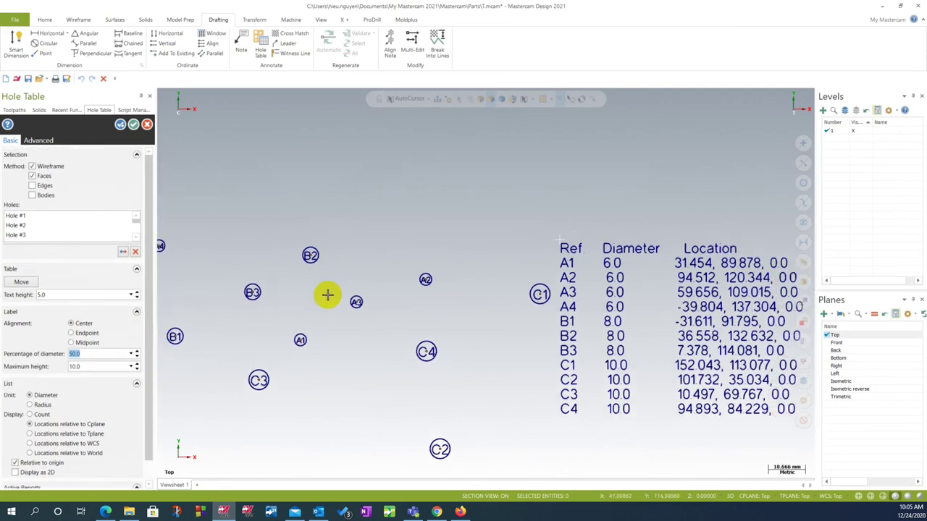
- Move the hole table farther to the right of the circles, leaving a clear gap beside hole C1
left_click(19, 283)
left_click(568, 234)
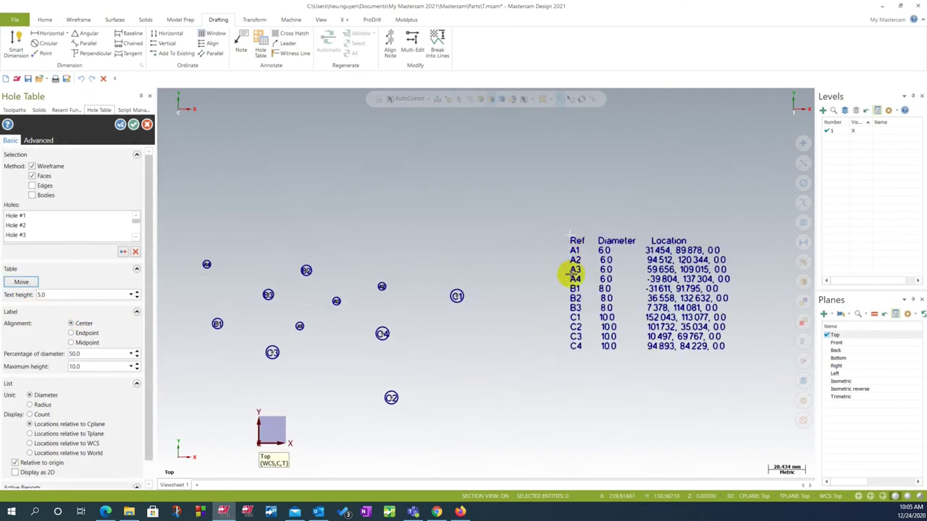
scroll(413, 362, "down", 1)
scroll(489, 321, "down", 2)
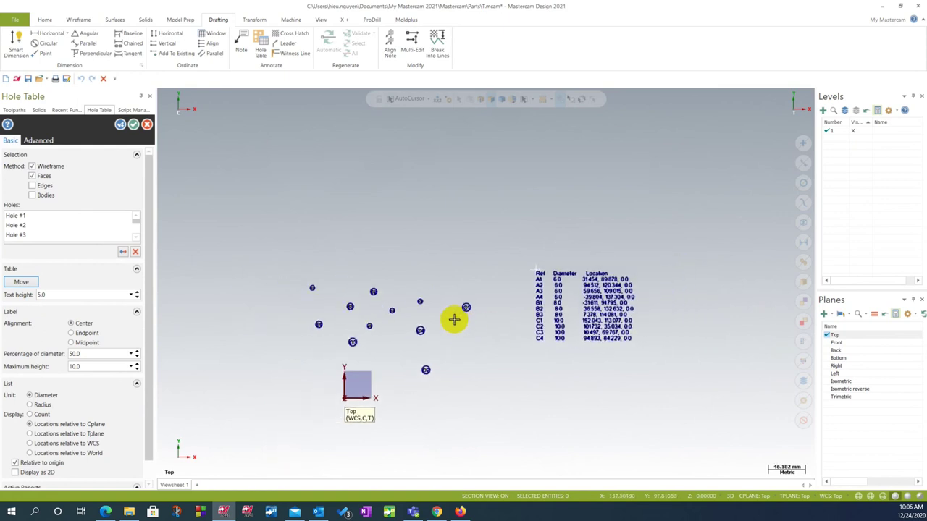
scroll(277, 210, "up", 1)
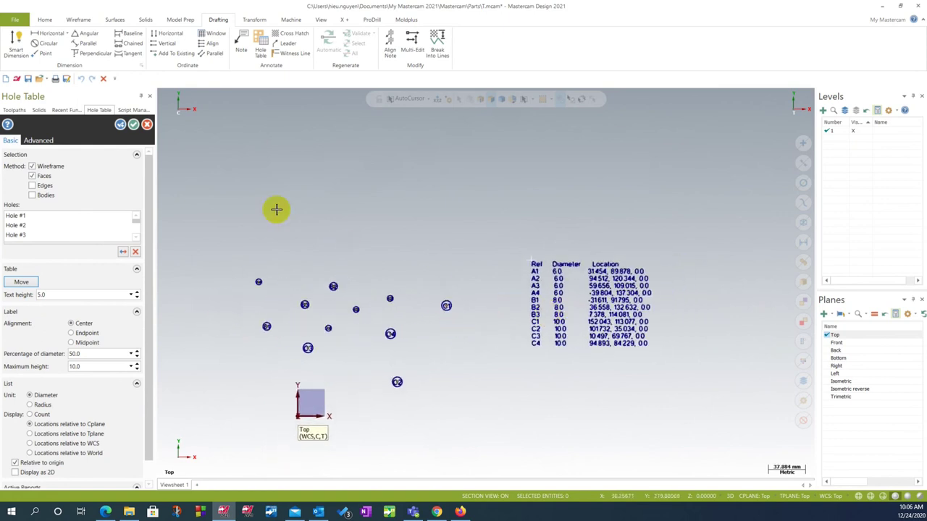
- Try the Display arrows preview option, inspect the hole direction arrows from a tilted view, and switch the option back off
left_click(40, 140)
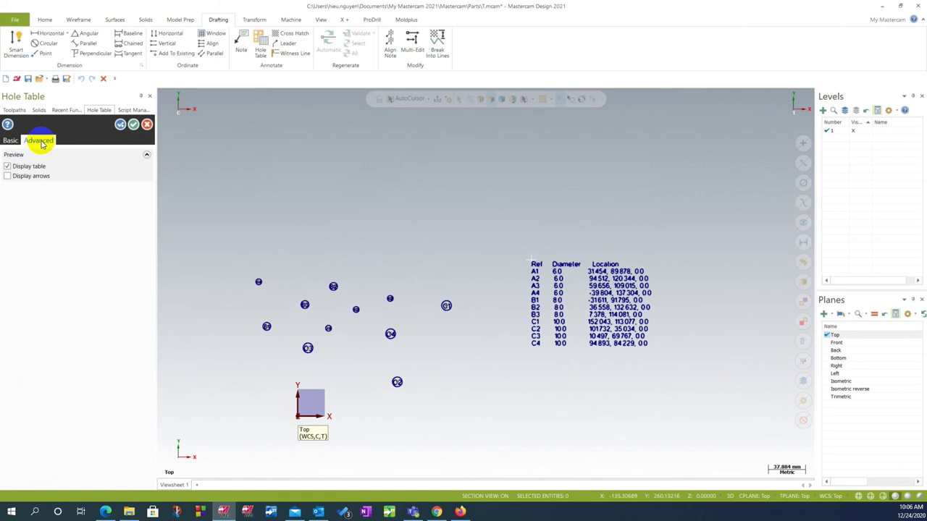
scroll(492, 299, "up", 1)
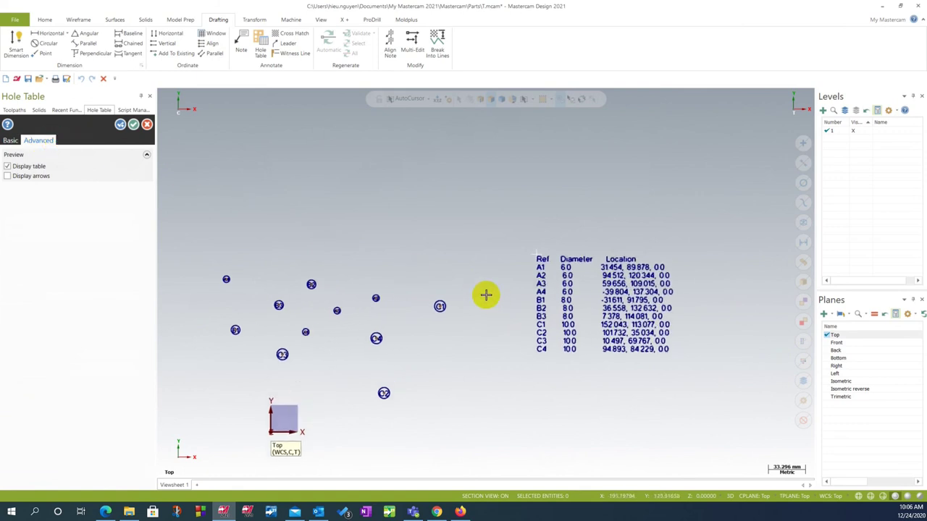
scroll(486, 294, "down", 1)
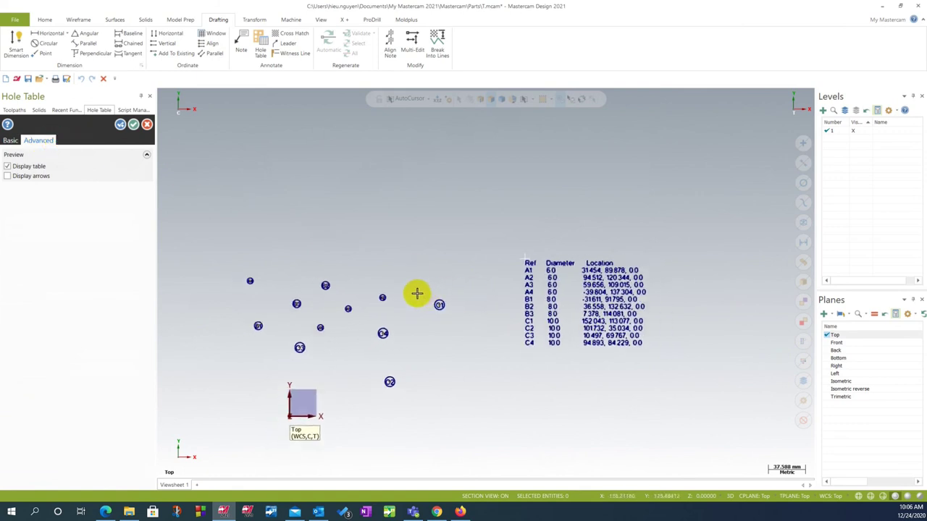
left_click(20, 180)
middle_click_drag(246, 335, 337, 263)
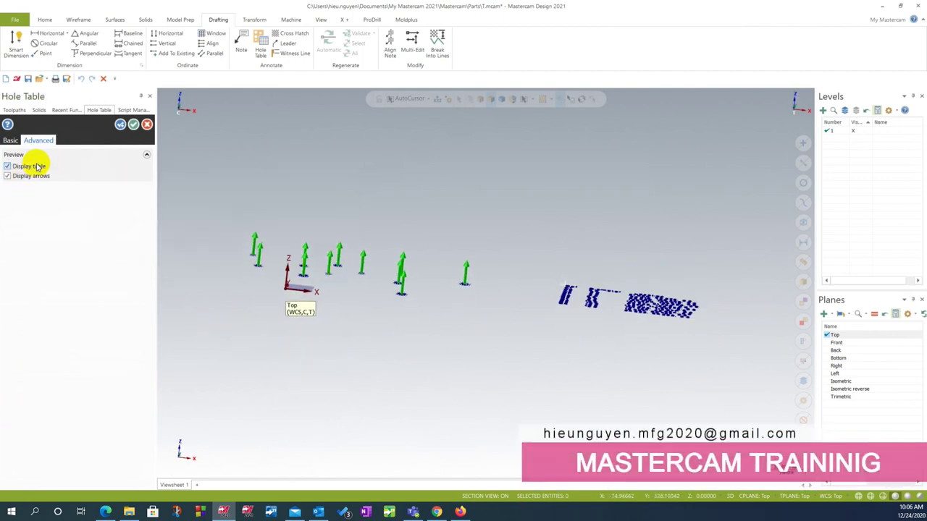
- Restore the Top (WCS) view and accept the hole table with its labels
right_click(345, 219)
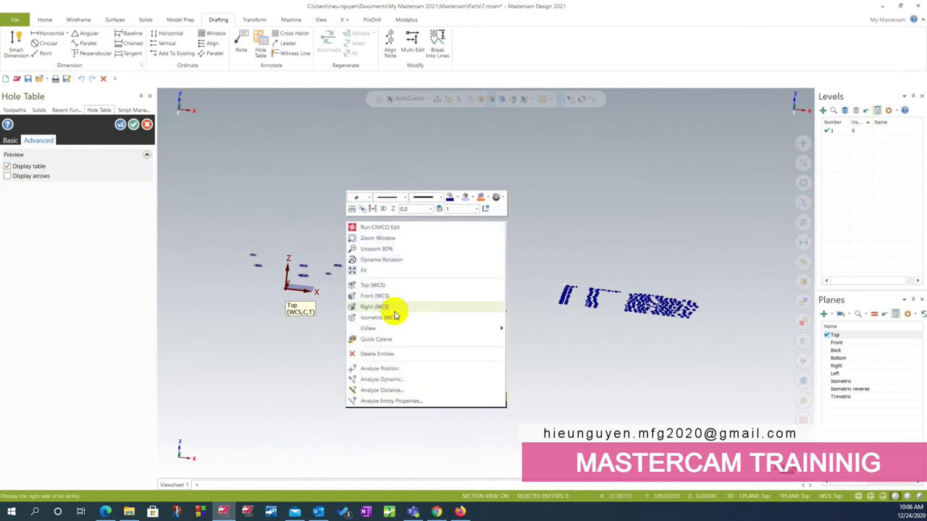
left_click(415, 288)
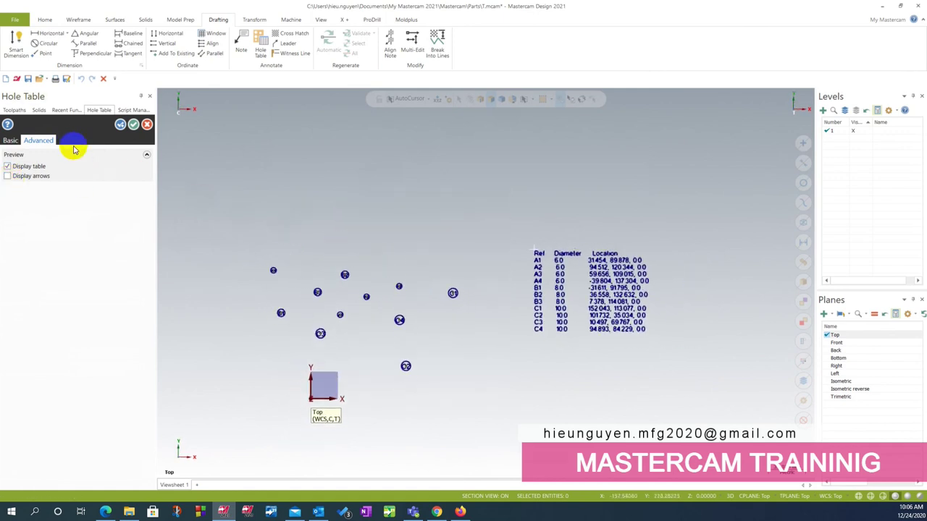
left_click(132, 127)
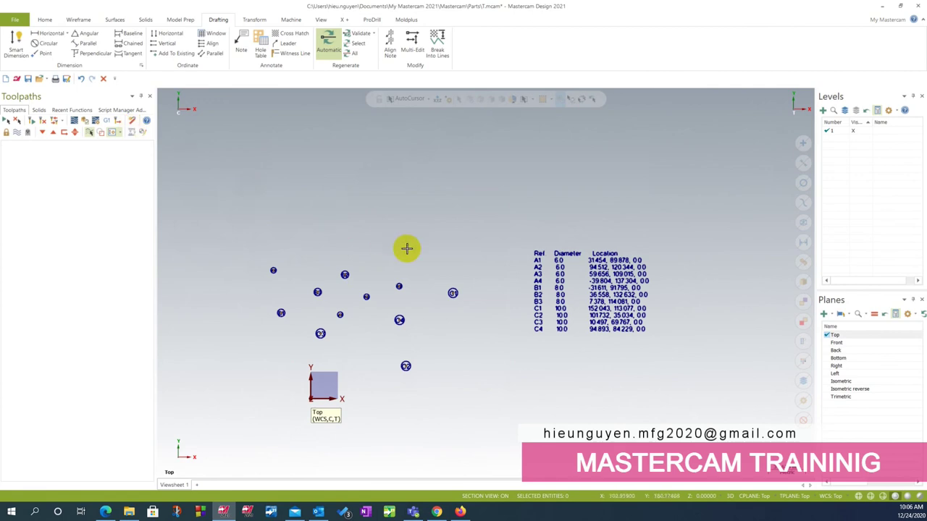
scroll(410, 247, "up", 1)
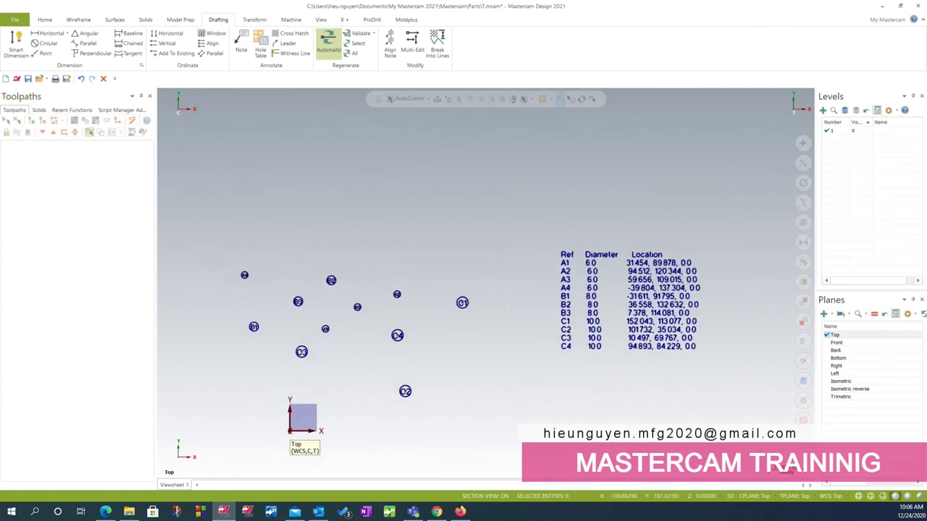